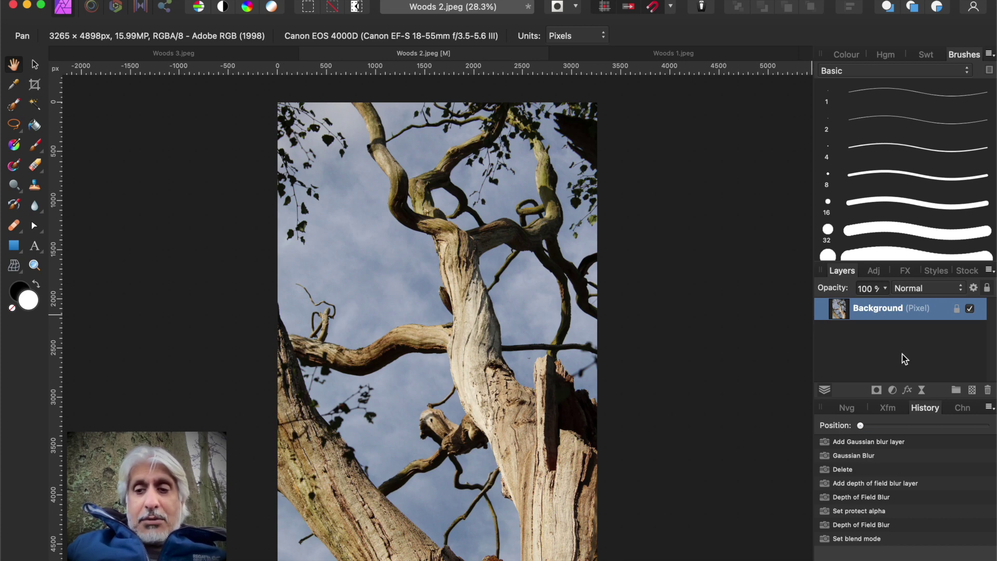
Step: Add a Depth Of Field live filter under the Background layer and move its settings dialog up
{"action": "left_click", "coordinate": [922, 391]}
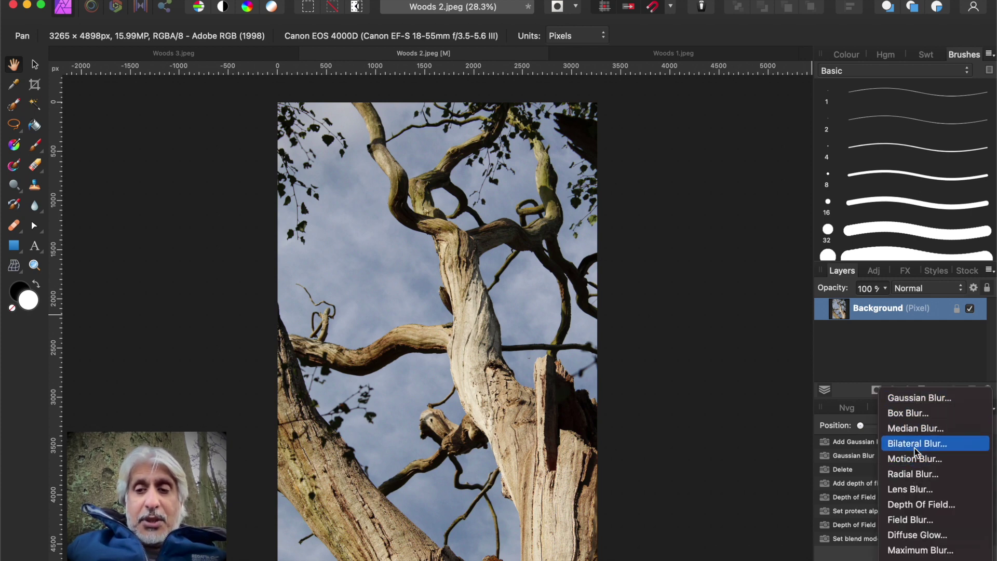
{"action": "left_click", "coordinate": [916, 506]}
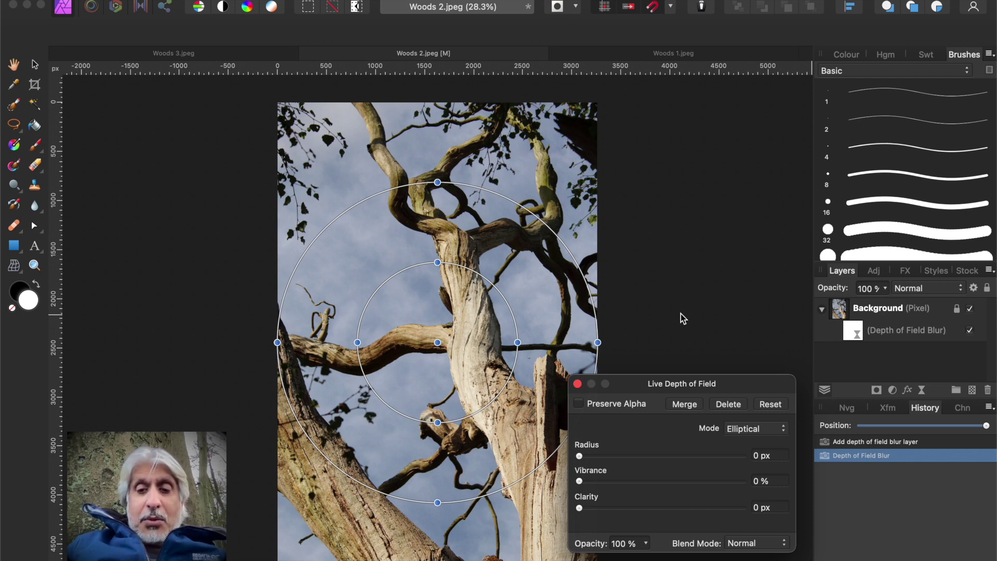
{"action": "left_click_drag", "start_coordinate": [678, 385], "coordinate": [707, 207]}
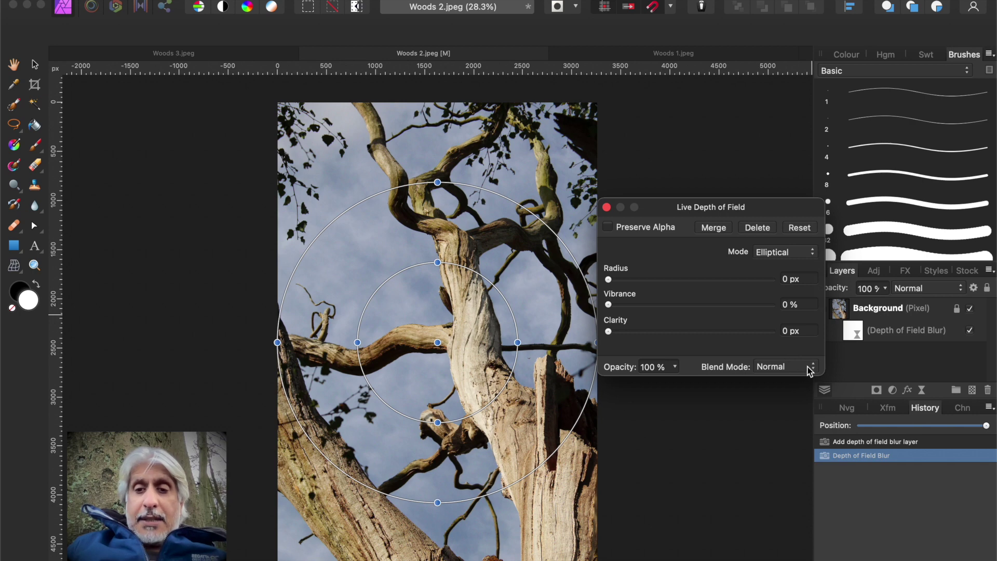
{"action": "left_click", "coordinate": [809, 254]}
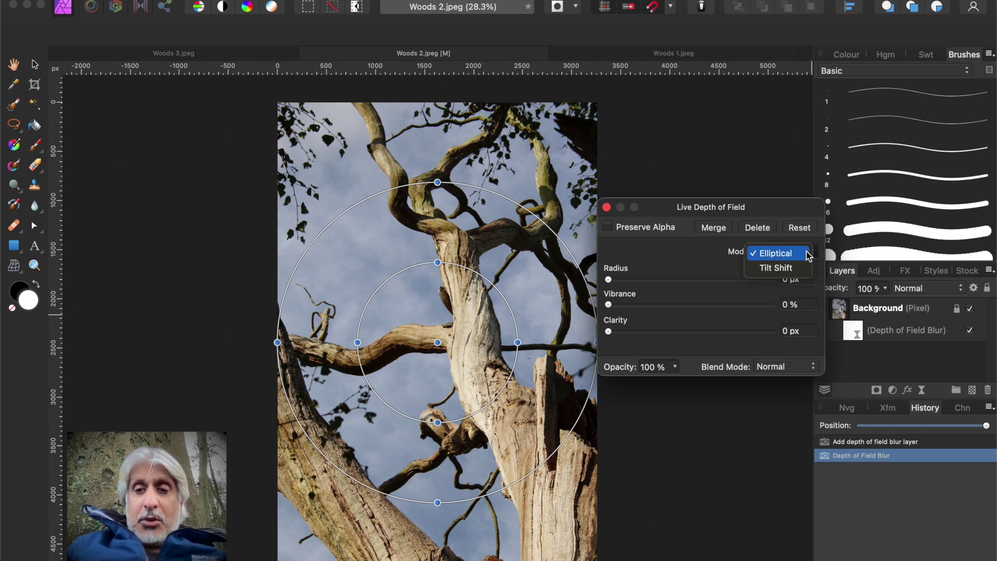
Step: Switch the blur to Tilt Shift with a 41.4 px radius and nudge the focus band up
{"action": "left_click", "coordinate": [774, 269]}
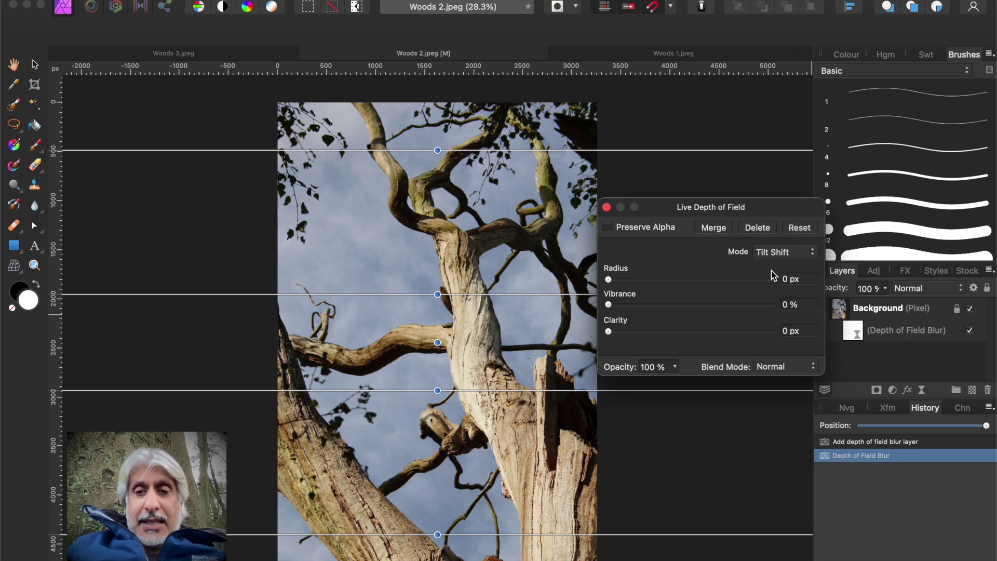
{"action": "left_click_drag", "start_coordinate": [716, 213], "coordinate": [824, 144]}
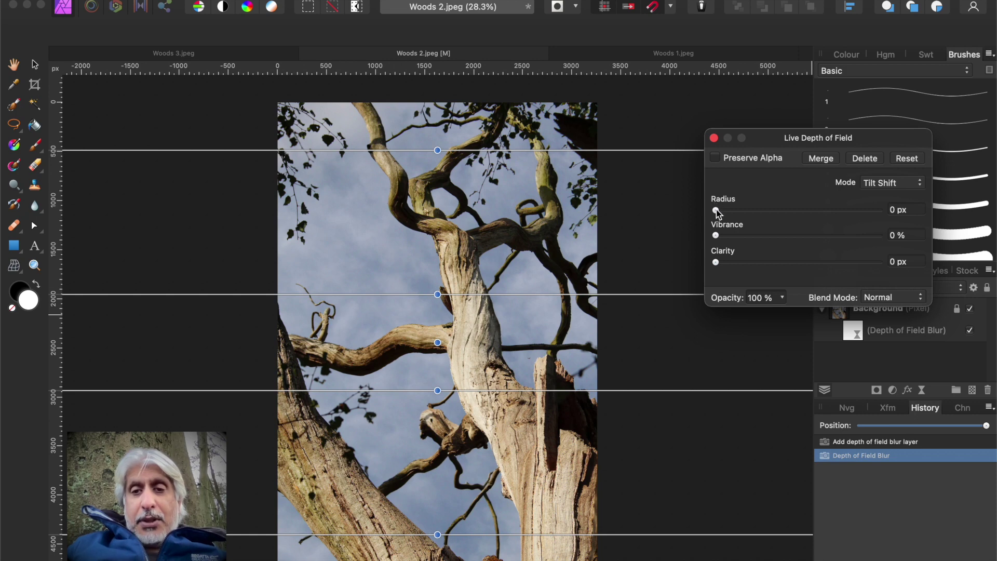
{"action": "left_click_drag", "start_coordinate": [719, 213], "coordinate": [846, 211]}
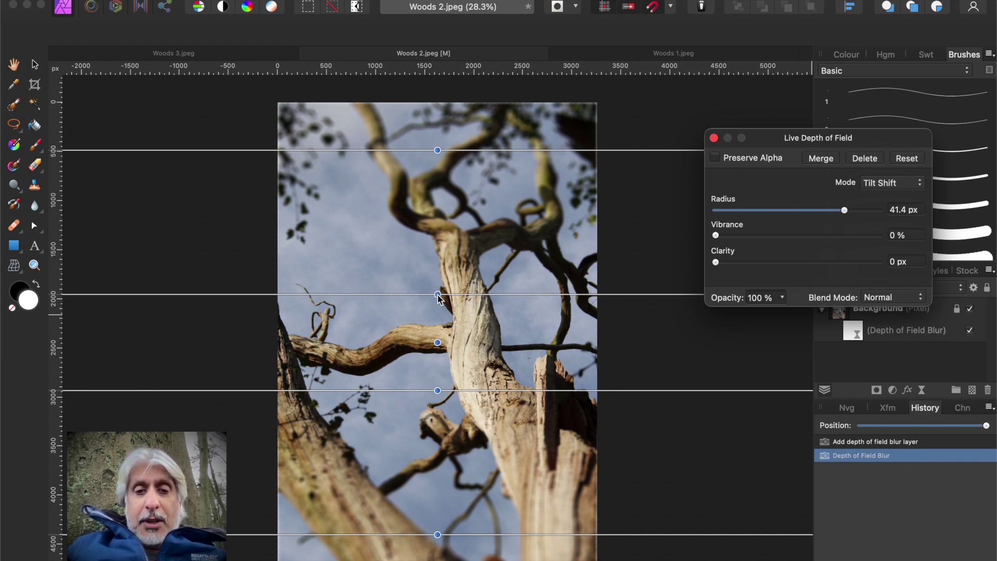
{"action": "mouse_move", "coordinate": [438, 298]}
{"action": "left_mouse_down"}
{"action": "mouse_move", "coordinate": [439, 263]}
{"action": "mouse_move", "coordinate": [439, 305]}
{"action": "mouse_move", "coordinate": [438, 287]}
{"action": "left_mouse_up"}
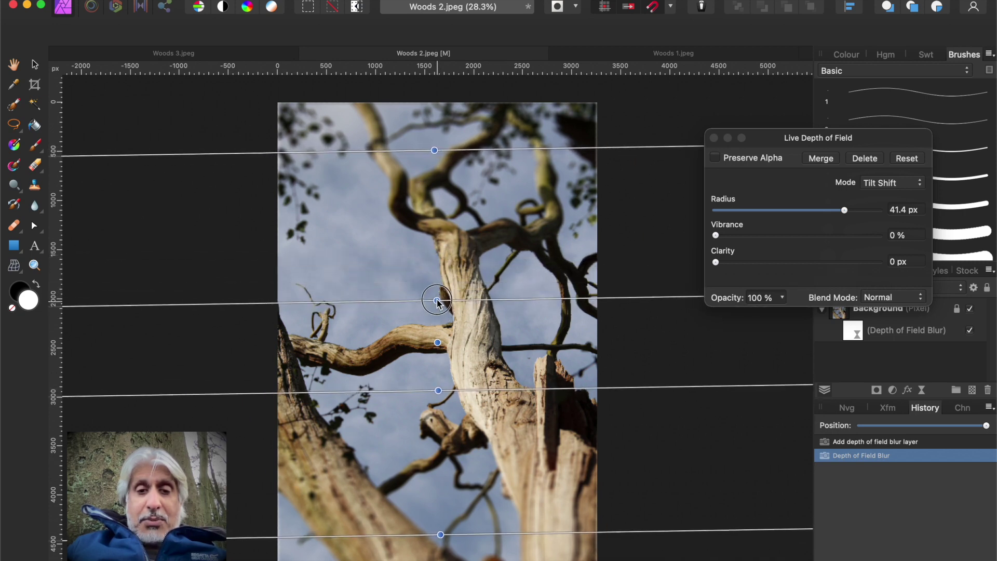
Step: Rotate, extend and shift the focus band right so it slants steeply along the trunk
{"action": "left_click_drag", "start_coordinate": [437, 302], "coordinate": [440, 288]}
{"action": "left_click_drag", "start_coordinate": [437, 390], "coordinate": [435, 418]}
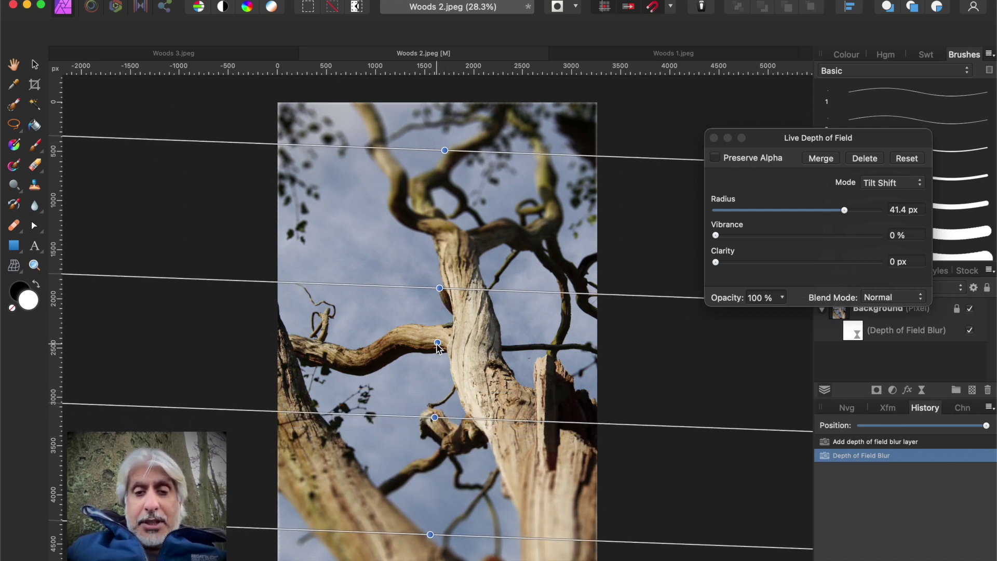
{"action": "left_click_drag", "start_coordinate": [438, 344], "coordinate": [494, 373]}
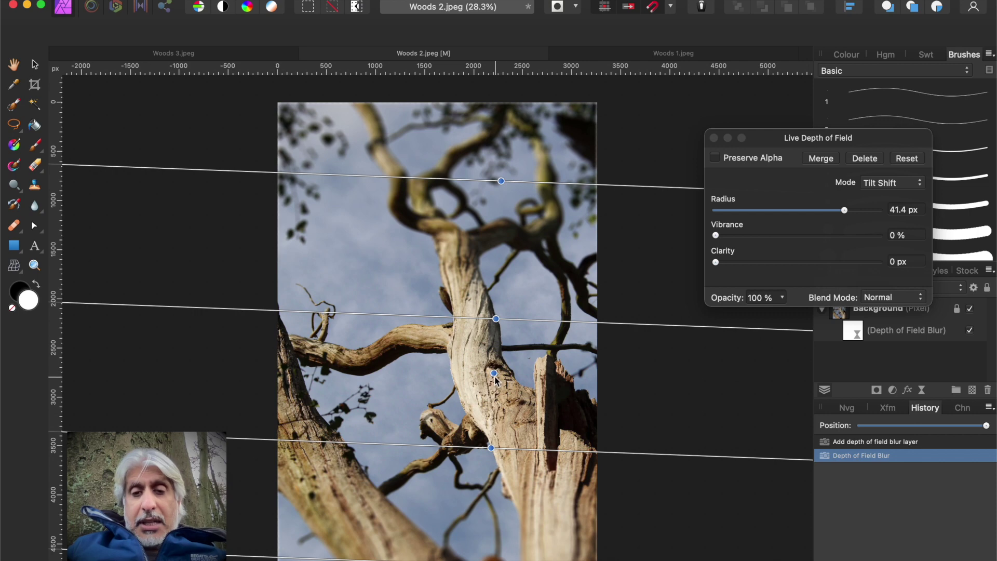
{"action": "left_click_drag", "start_coordinate": [496, 319], "coordinate": [497, 324]}
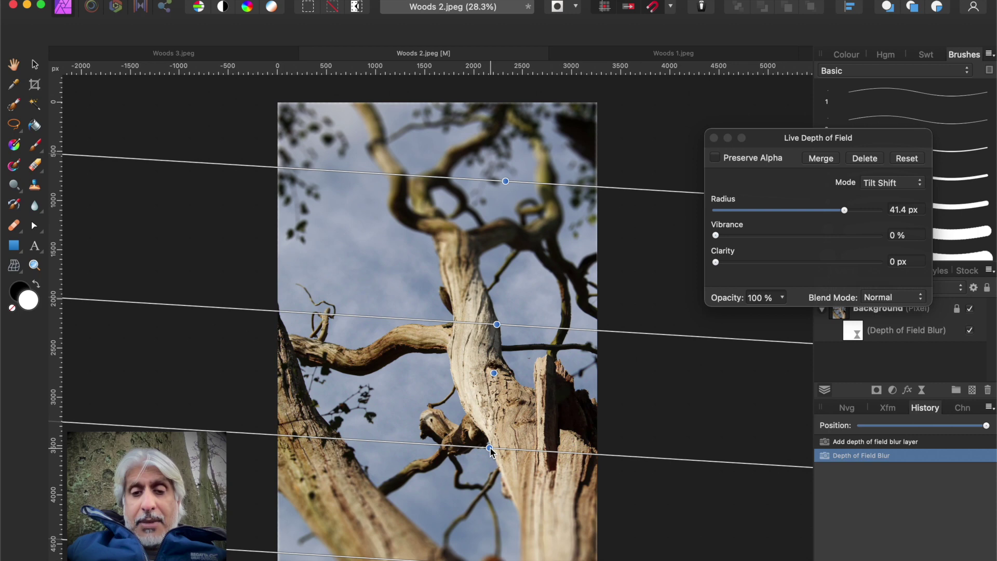
{"action": "left_click_drag", "start_coordinate": [492, 452], "coordinate": [494, 445]}
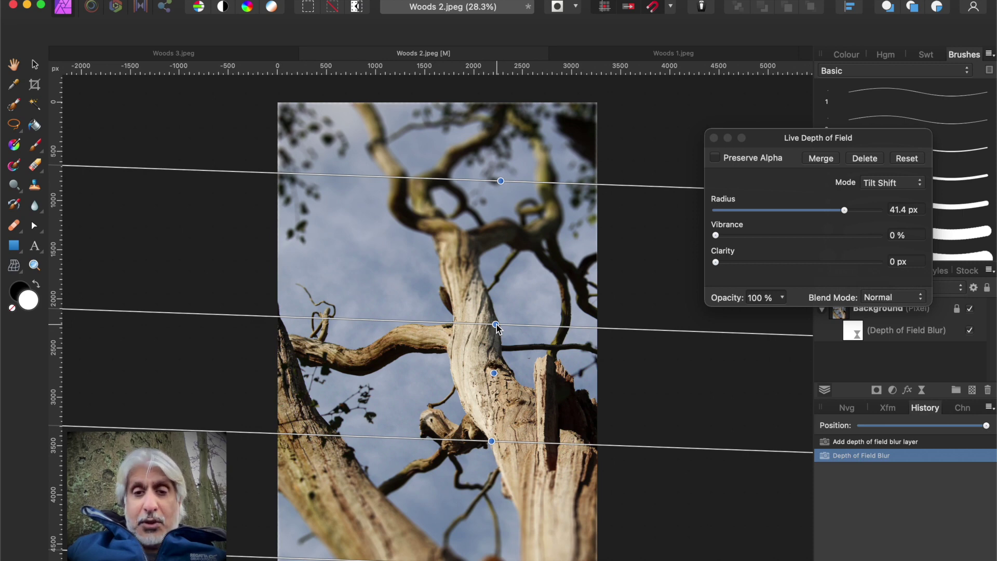
{"action": "left_click_drag", "start_coordinate": [496, 326], "coordinate": [505, 326]}
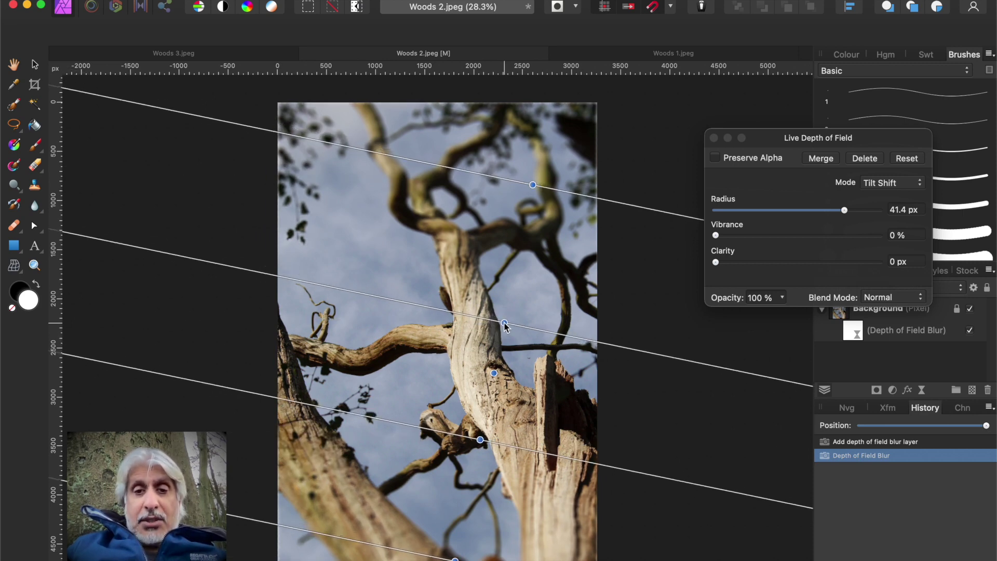
{"action": "left_click_drag", "start_coordinate": [505, 326], "coordinate": [506, 325]}
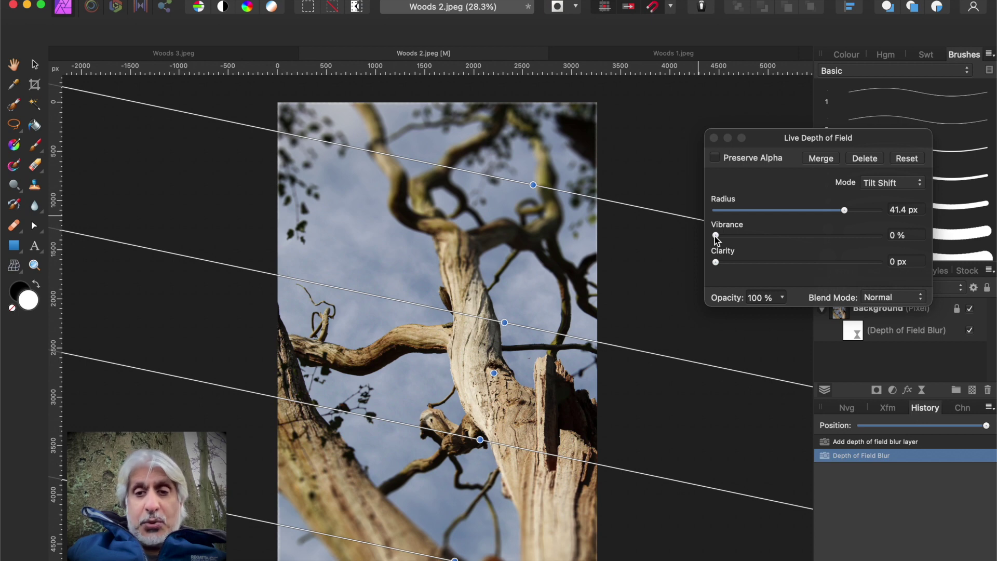
Step: Raise Vibrance to 23% and Clarity to 2.7 px, zooming in to check trunk detail
{"action": "left_click_drag", "start_coordinate": [716, 238], "coordinate": [749, 263]}
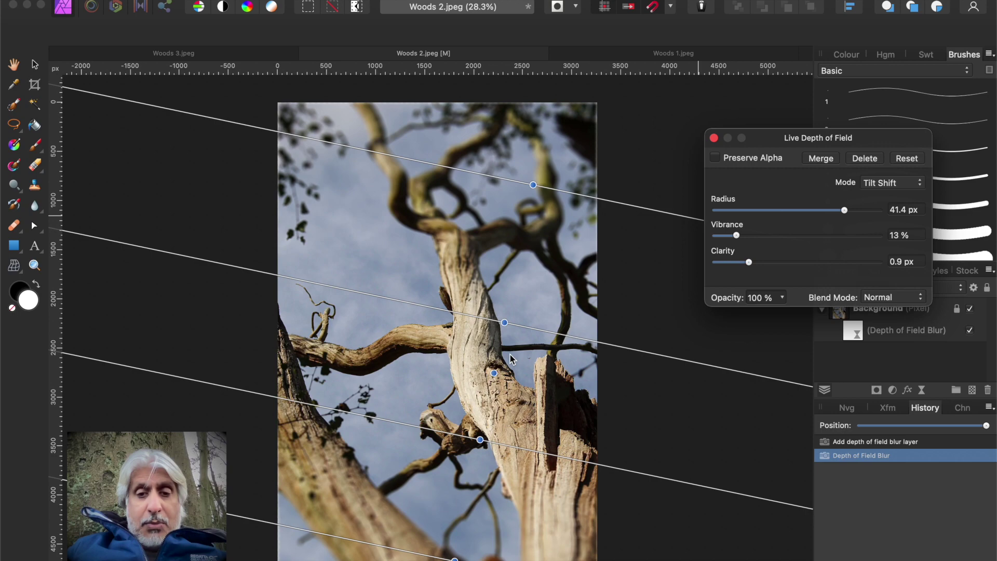
{"action": "scroll", "coordinate": [475, 354], "scroll_direction": "up", "scroll_amount": 10}
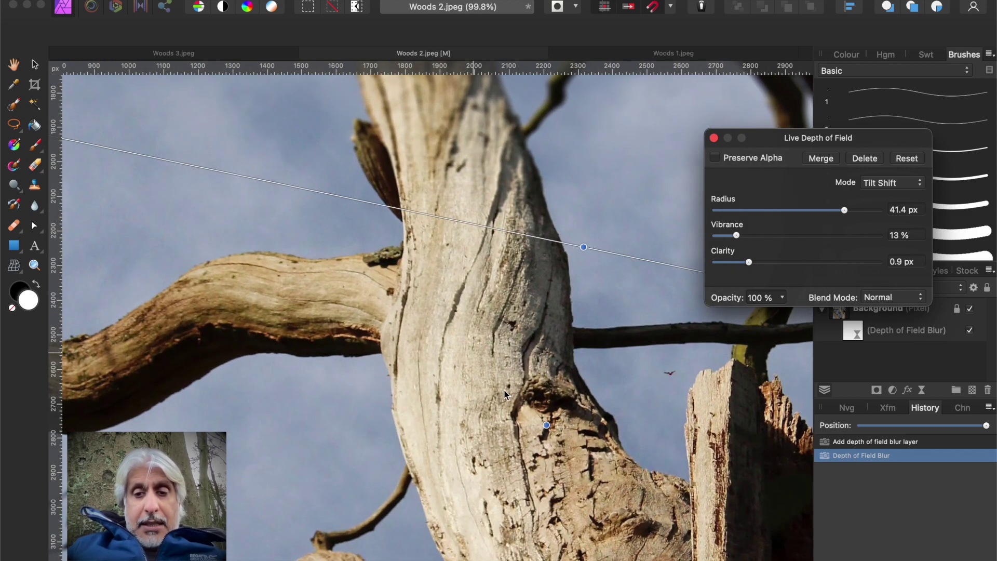
{"action": "scroll", "coordinate": [504, 389], "scroll_direction": "up", "scroll_amount": 2}
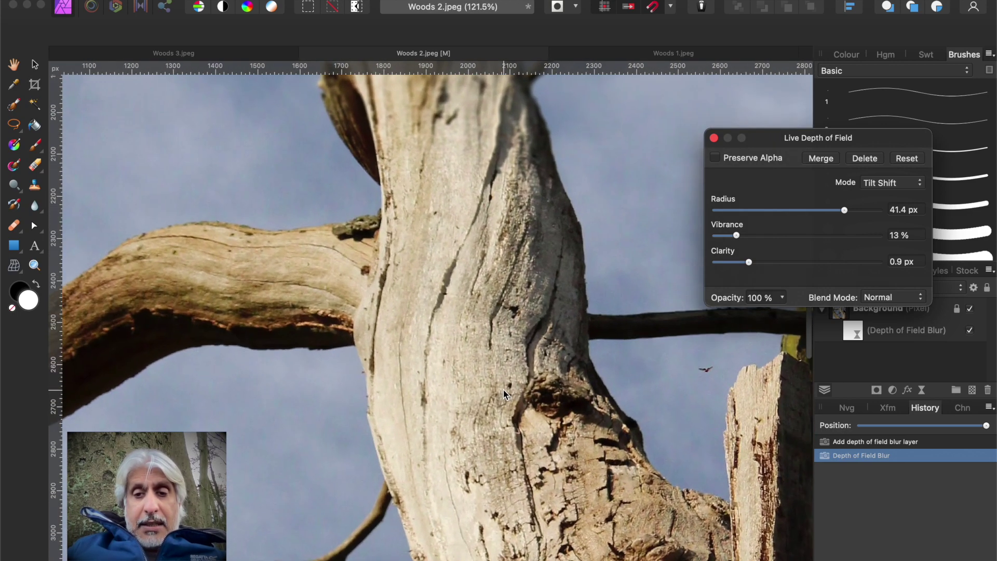
{"action": "left_click", "coordinate": [673, 351]}
{"action": "scroll", "coordinate": [672, 363], "scroll_direction": "down", "scroll_amount": 2}
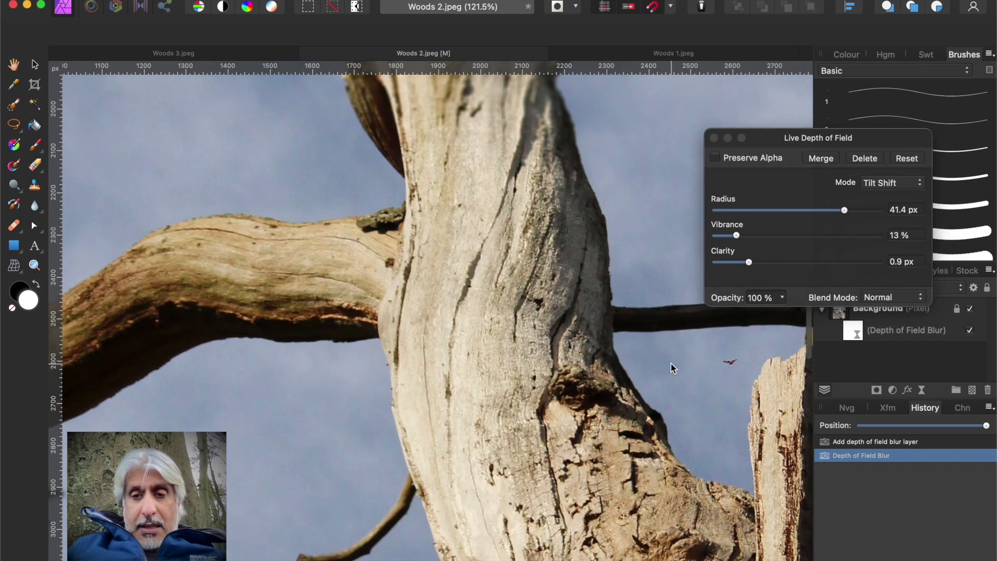
{"action": "scroll", "coordinate": [672, 363], "scroll_direction": "right", "scroll_amount": 5}
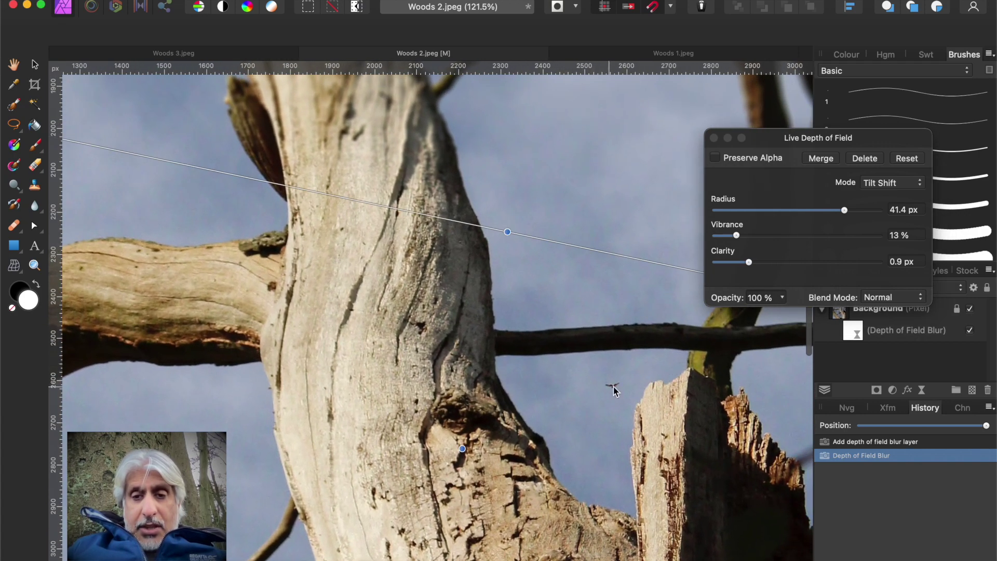
{"action": "left_click", "coordinate": [738, 236]}
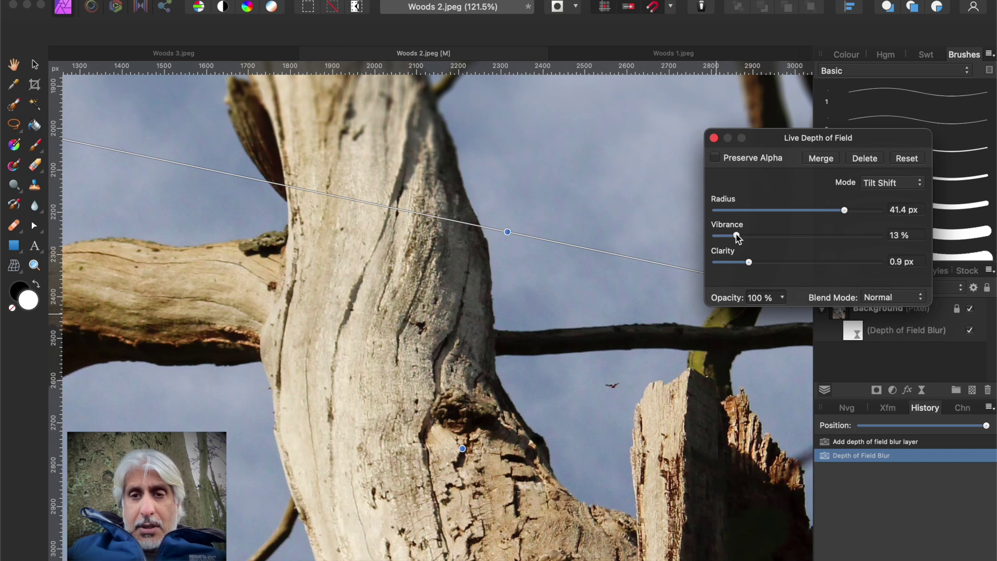
{"action": "left_click_drag", "start_coordinate": [738, 238], "coordinate": [761, 268]}
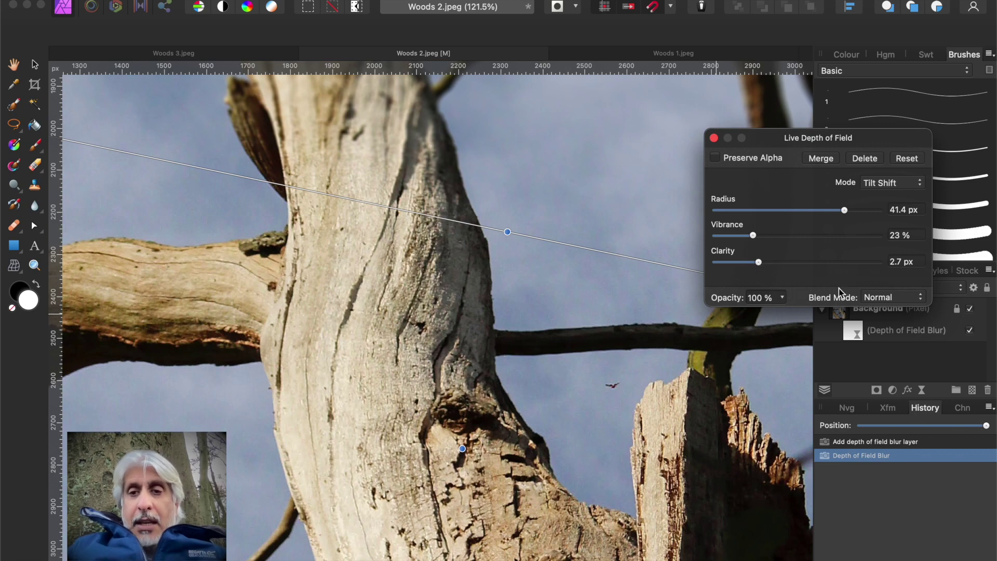
{"action": "scroll", "coordinate": [578, 283], "scroll_direction": "down", "scroll_amount": 6}
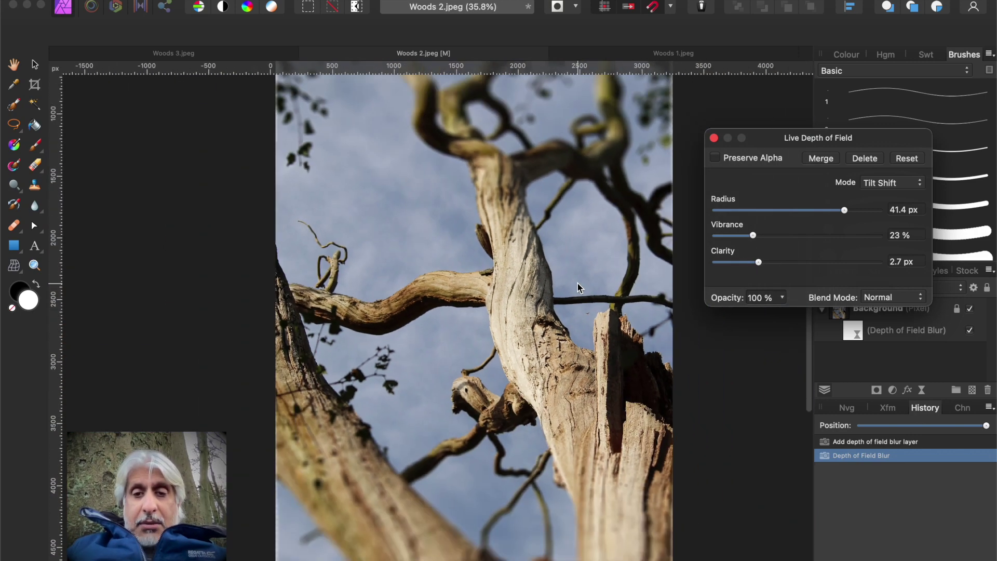
Step: Zoom out to the whole photo and bring up the filter's Blend Mode list
{"action": "scroll", "coordinate": [578, 283], "scroll_direction": "down", "scroll_amount": 4}
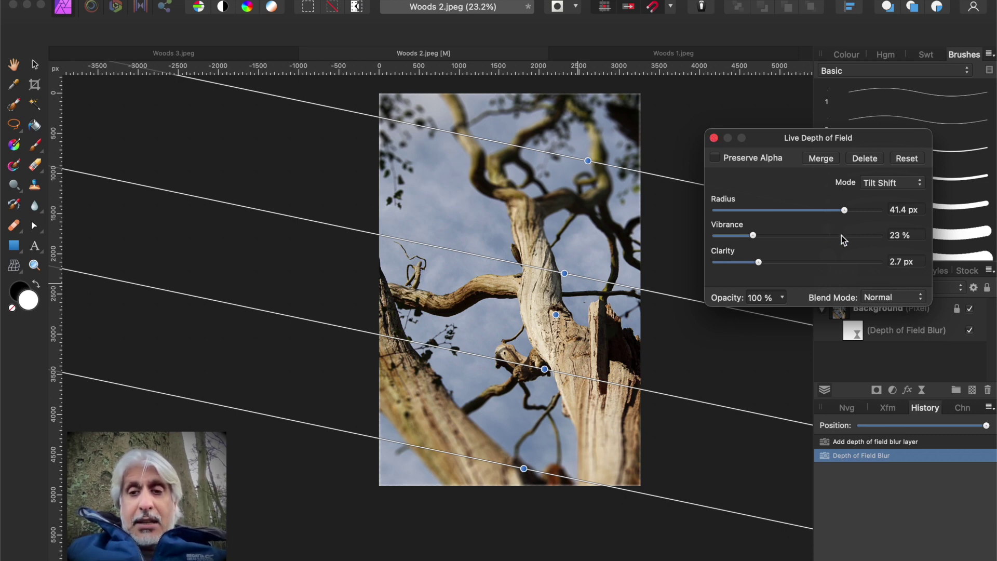
{"action": "left_click", "coordinate": [918, 297]}
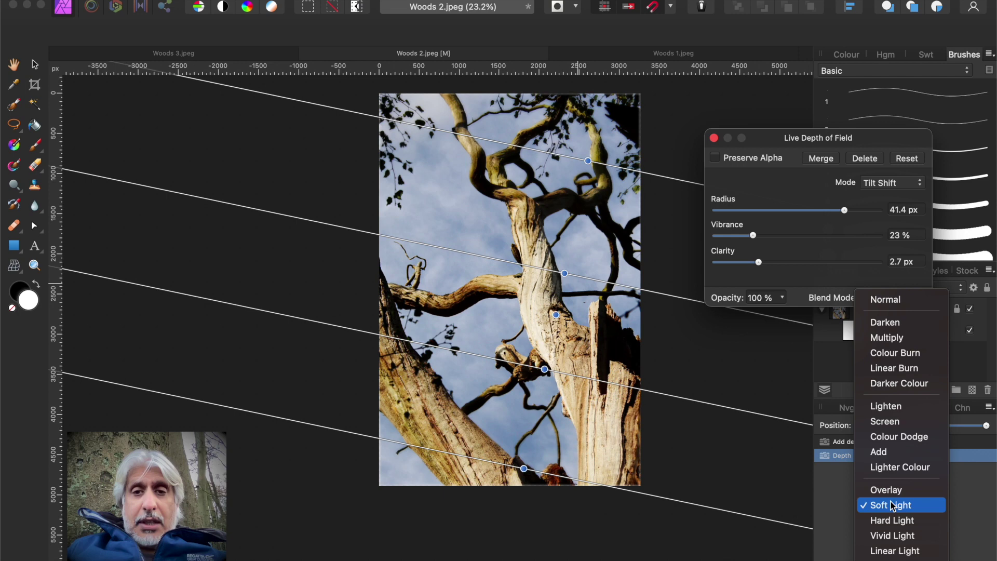
Step: Use Soft Light blending and leave Preserve Alpha on after comparing the edge zoomed in
{"action": "left_click", "coordinate": [889, 505]}
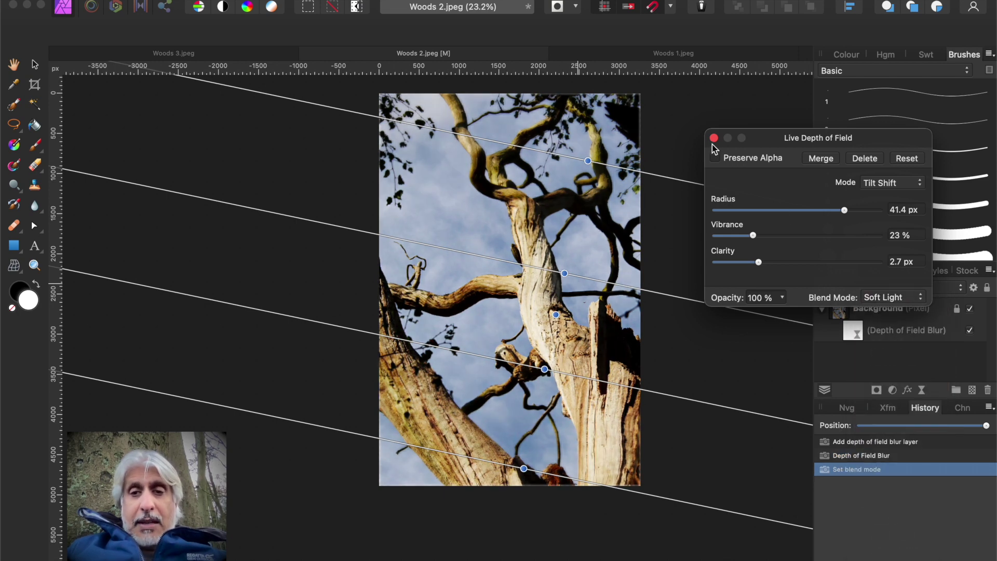
{"action": "left_click", "coordinate": [716, 158]}
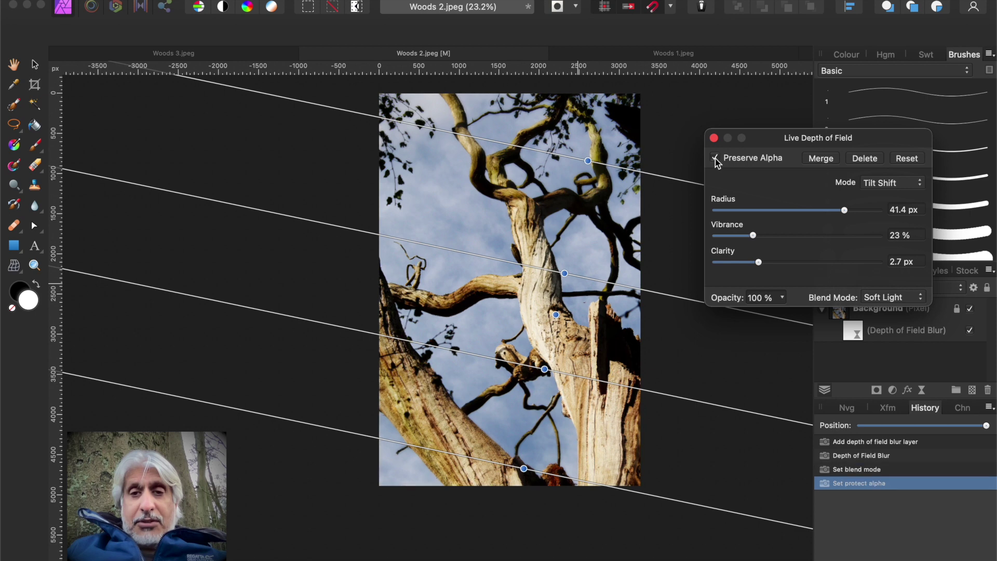
{"action": "left_click", "coordinate": [715, 158]}
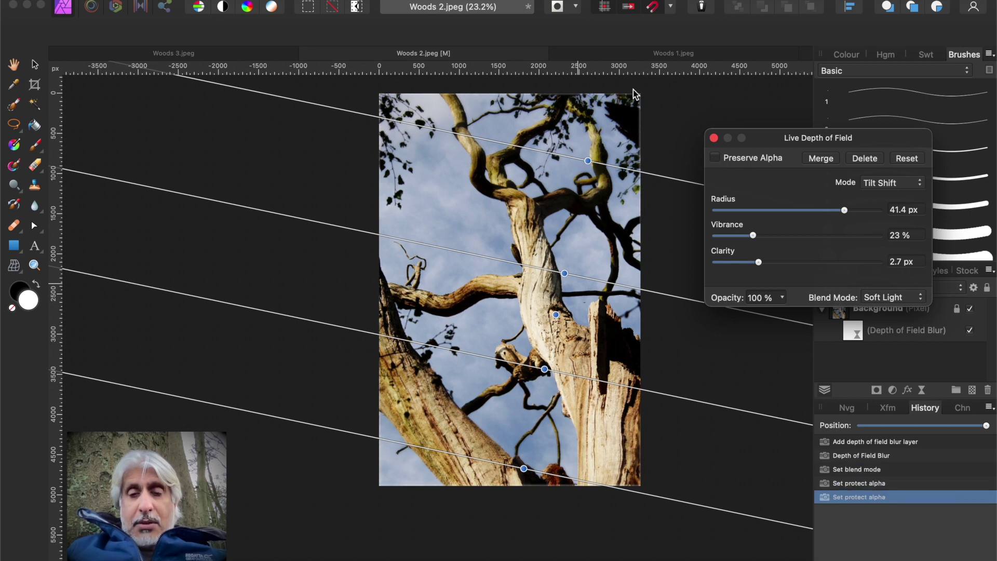
{"action": "scroll", "coordinate": [637, 96], "scroll_direction": "up", "scroll_amount": 1}
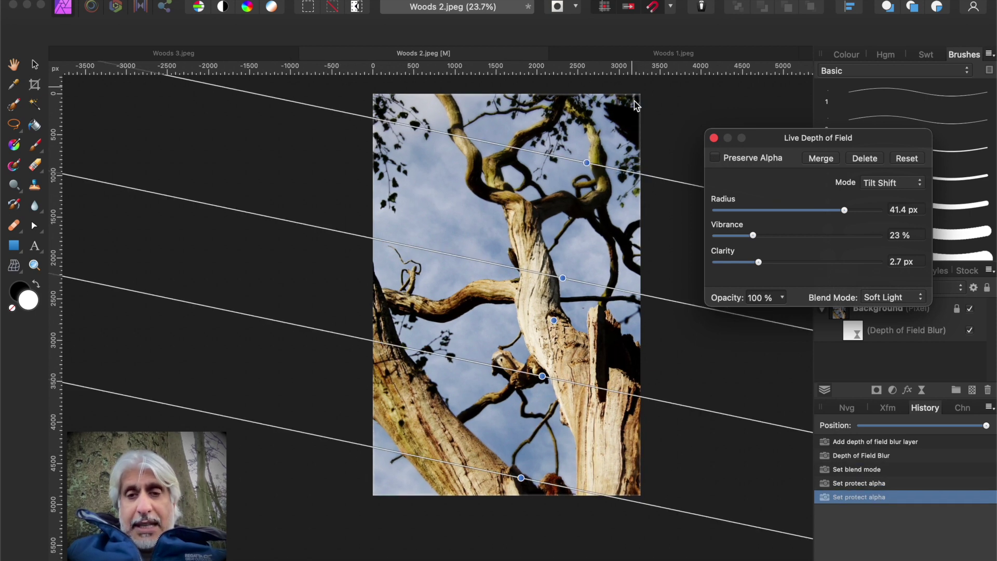
{"action": "scroll", "coordinate": [634, 101], "scroll_direction": "up", "scroll_amount": 5}
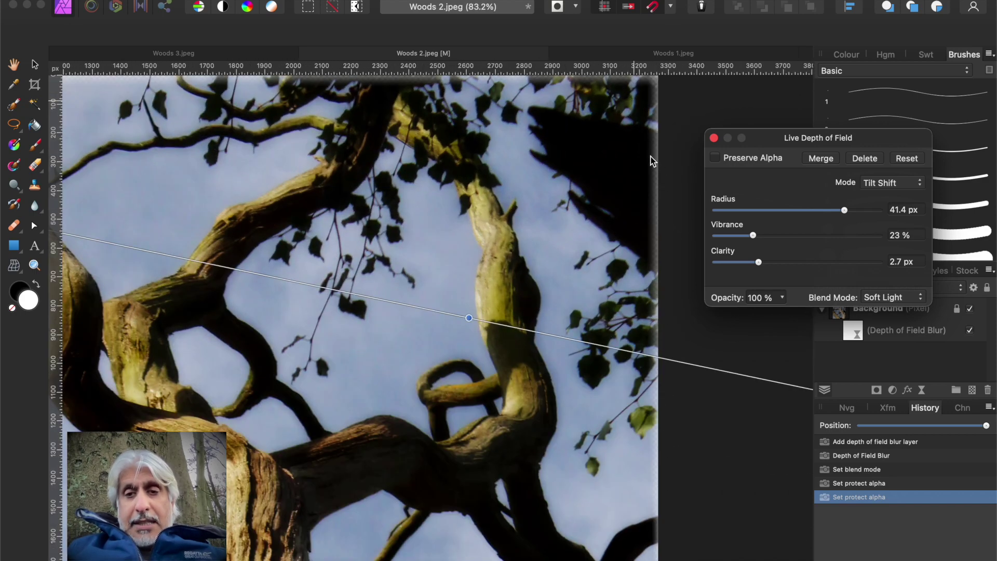
{"action": "scroll", "coordinate": [650, 155], "scroll_direction": "up", "scroll_amount": 3}
{"action": "scroll", "coordinate": [650, 155], "scroll_direction": "up", "scroll_amount": 4}
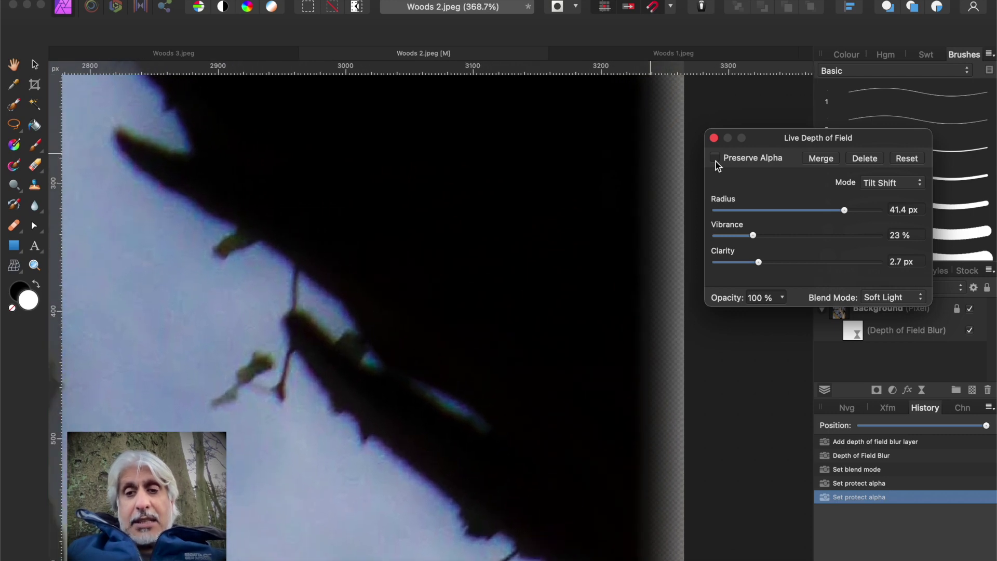
{"action": "left_click", "coordinate": [715, 160]}
{"action": "left_click", "coordinate": [715, 161]}
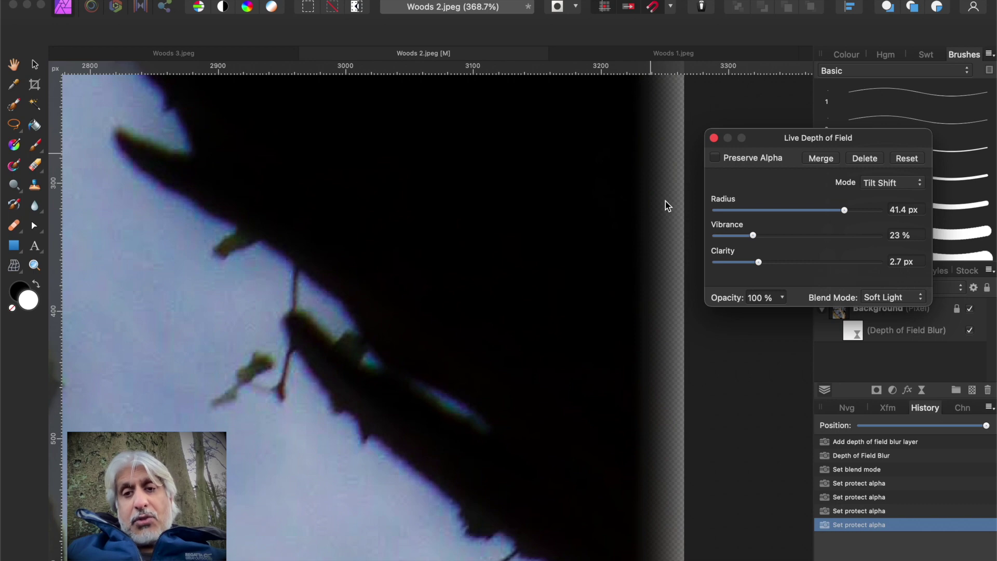
{"action": "left_click", "coordinate": [716, 158]}
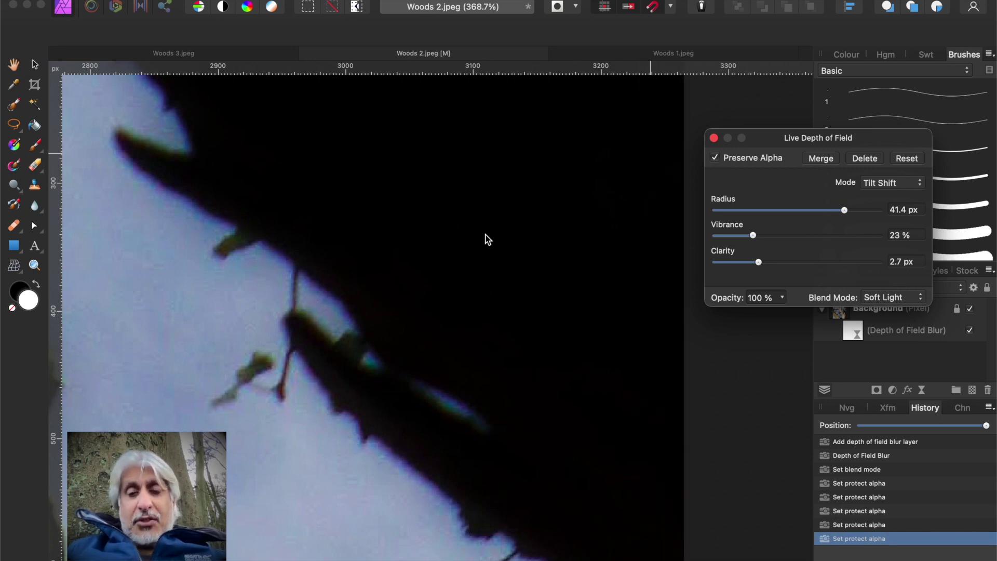
{"action": "scroll", "coordinate": [485, 234], "scroll_direction": "down", "scroll_amount": 15}
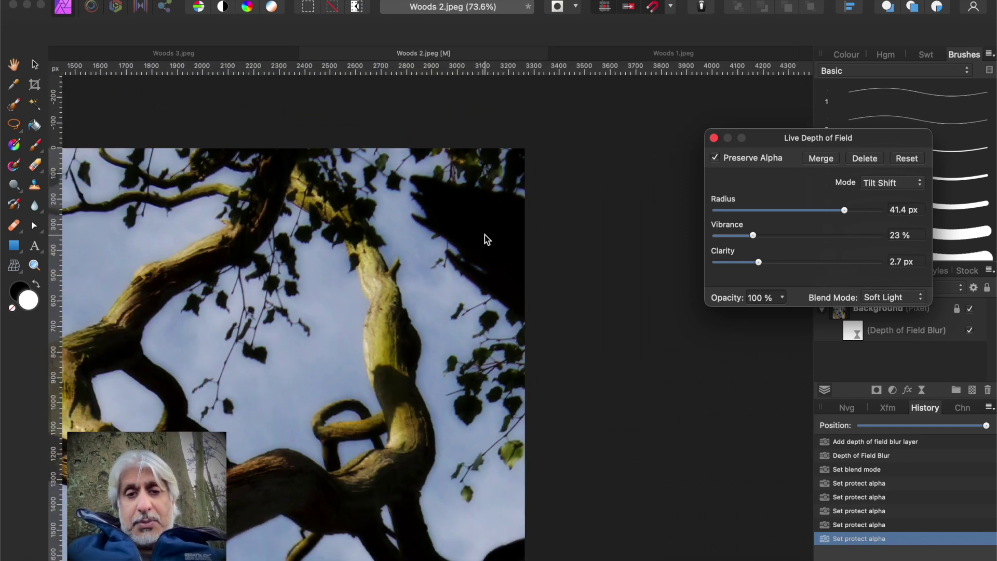
Step: Close the depth-of-field settings, fit the photo to the view, and show the live filters list
{"action": "left_click", "coordinate": [714, 138]}
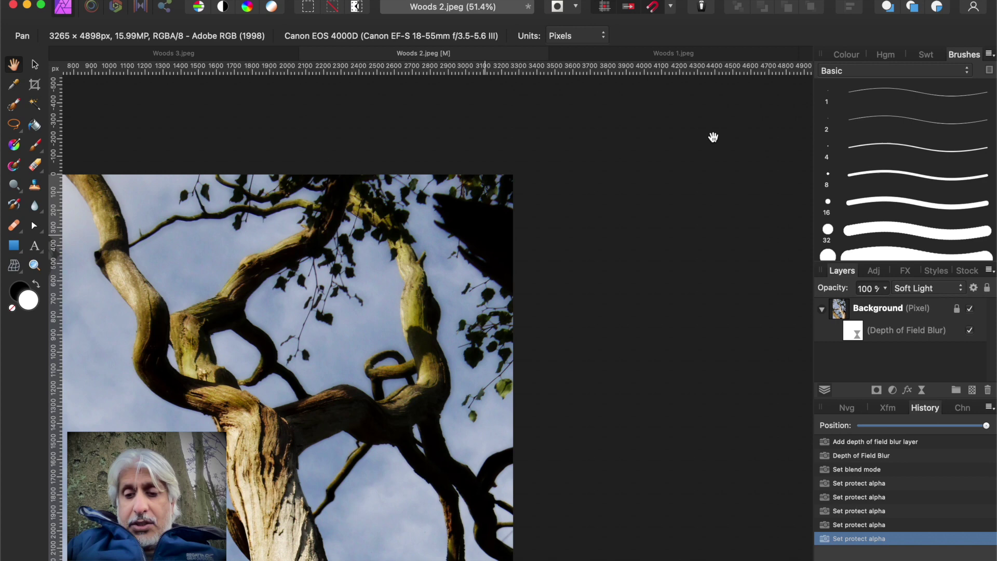
{"action": "key", "text": "super+0"}
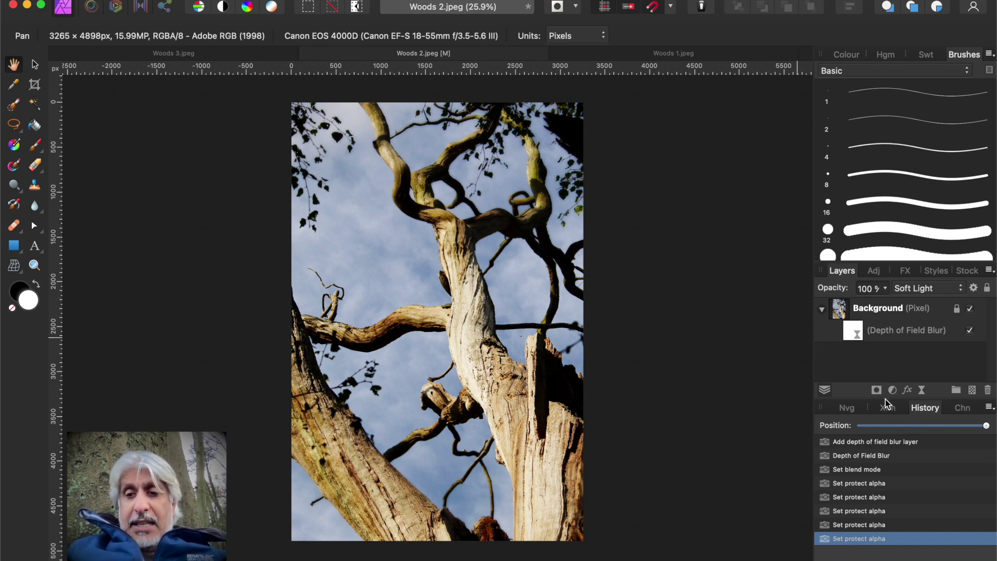
{"action": "left_click", "coordinate": [923, 390]}
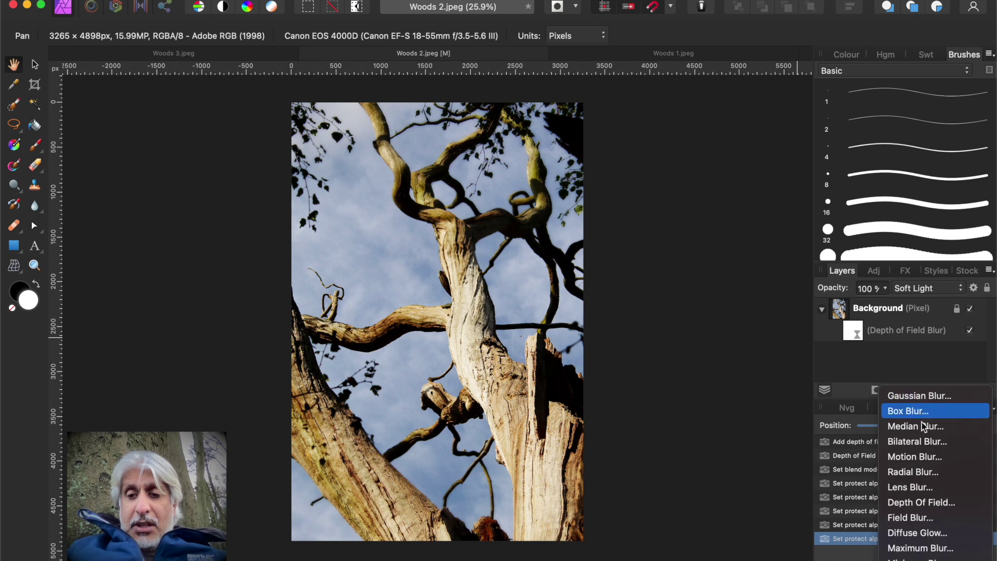
Step: Add a live Vignette filter and move its settings off the photo
{"action": "scroll", "coordinate": [923, 441], "scroll_direction": "down", "scroll_amount": 5}
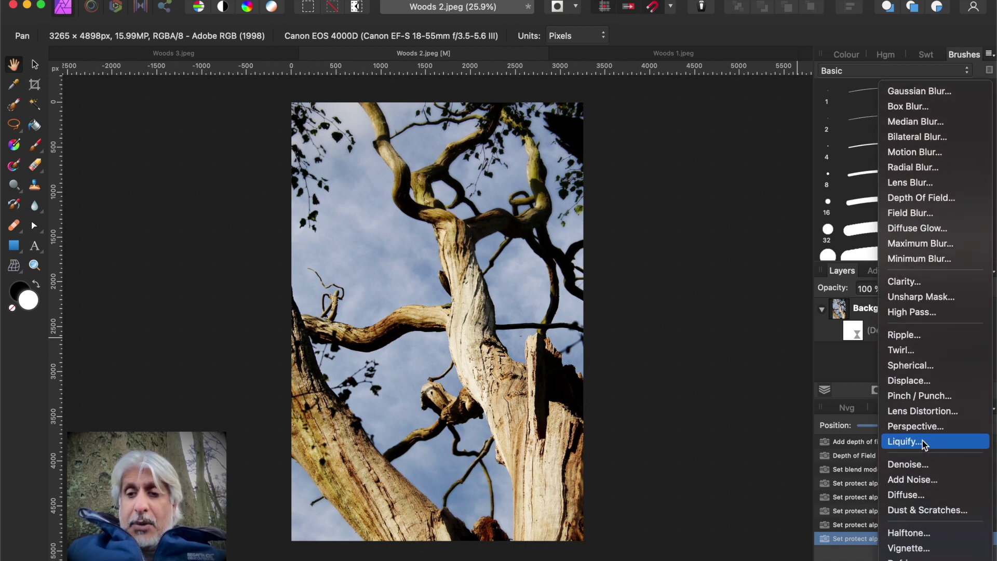
{"action": "left_click", "coordinate": [768, 407]}
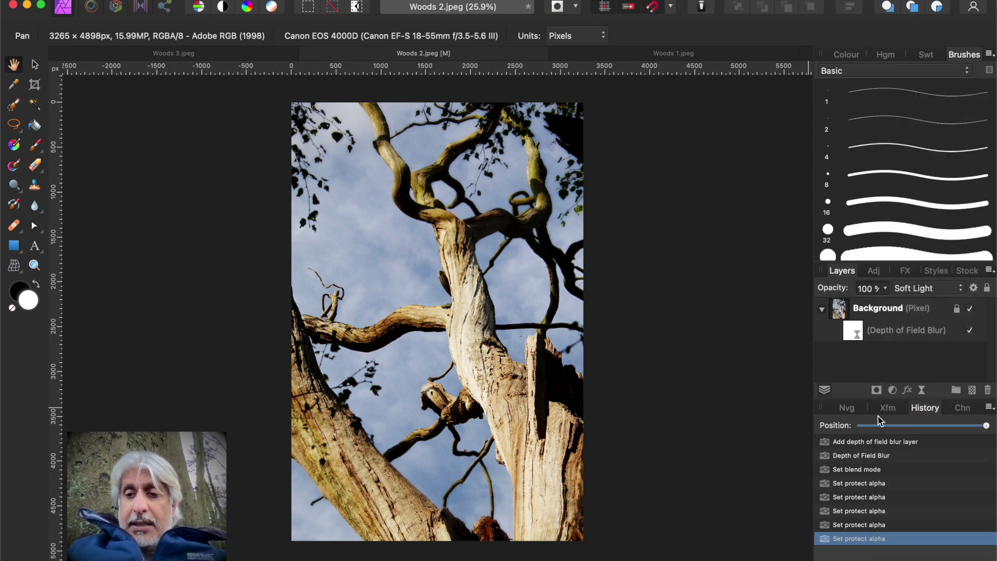
{"action": "left_click", "coordinate": [924, 390]}
{"action": "scroll", "coordinate": [921, 478], "scroll_direction": "down", "scroll_amount": 10}
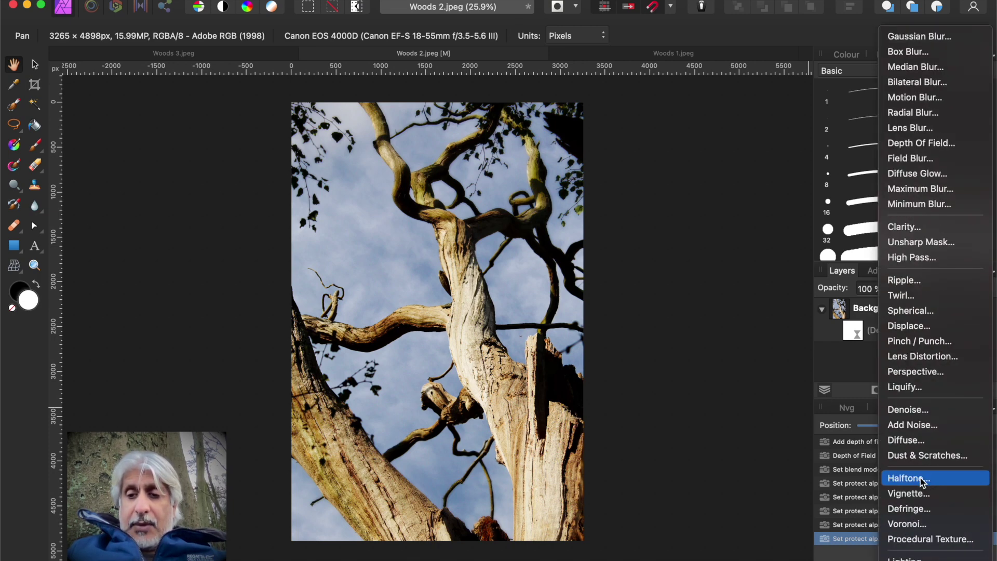
{"action": "left_click", "coordinate": [914, 492]}
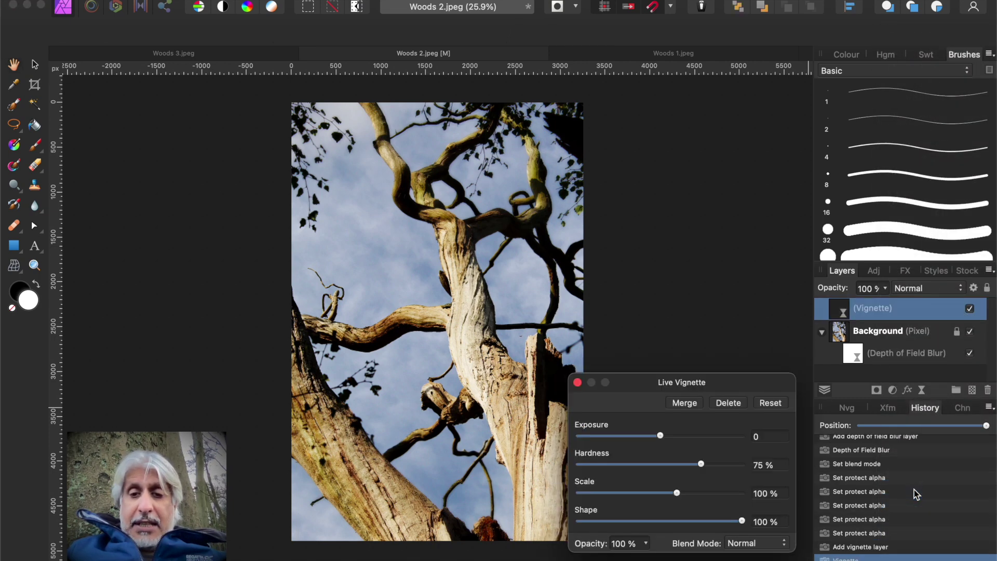
{"action": "left_click_drag", "start_coordinate": [641, 379], "coordinate": [712, 184]}
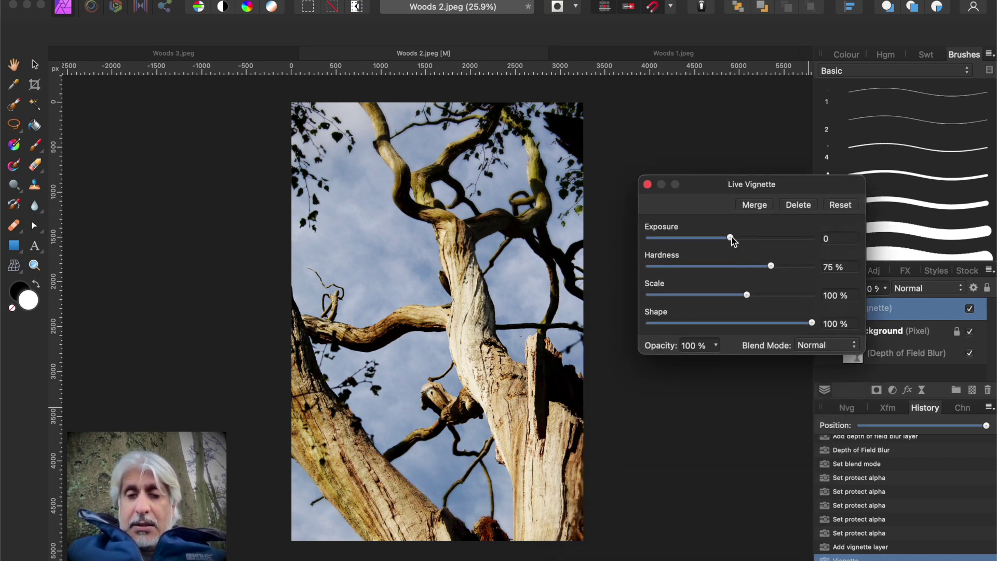
Step: Set the vignette to exposure -2.999, hardness 74%, scale 118%, shape 92%, then close it
{"action": "left_click_drag", "start_coordinate": [731, 239], "coordinate": [676, 250]}
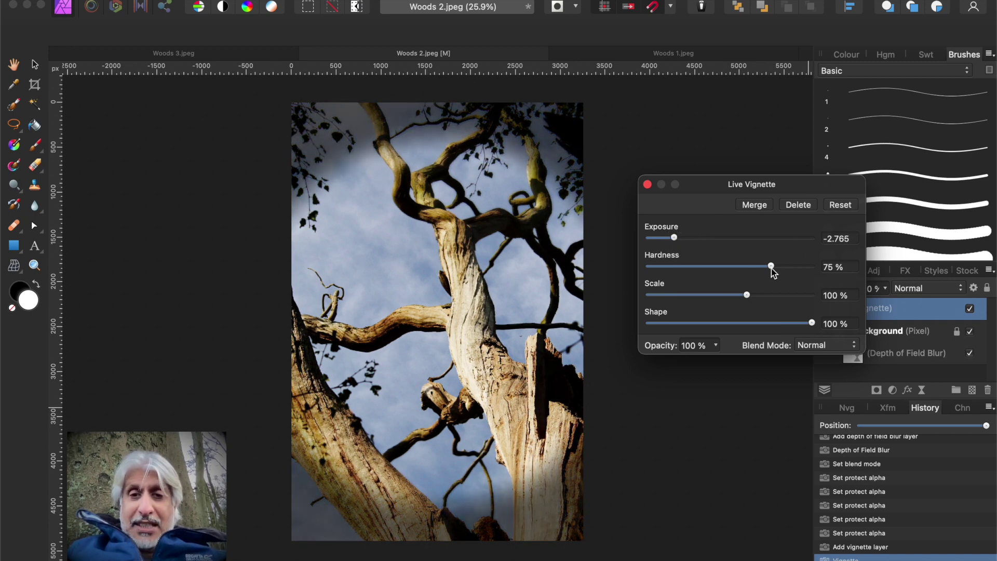
{"action": "mouse_move", "coordinate": [772, 270]}
{"action": "left_mouse_down"}
{"action": "mouse_move", "coordinate": [788, 268]}
{"action": "mouse_move", "coordinate": [762, 272]}
{"action": "left_mouse_up"}
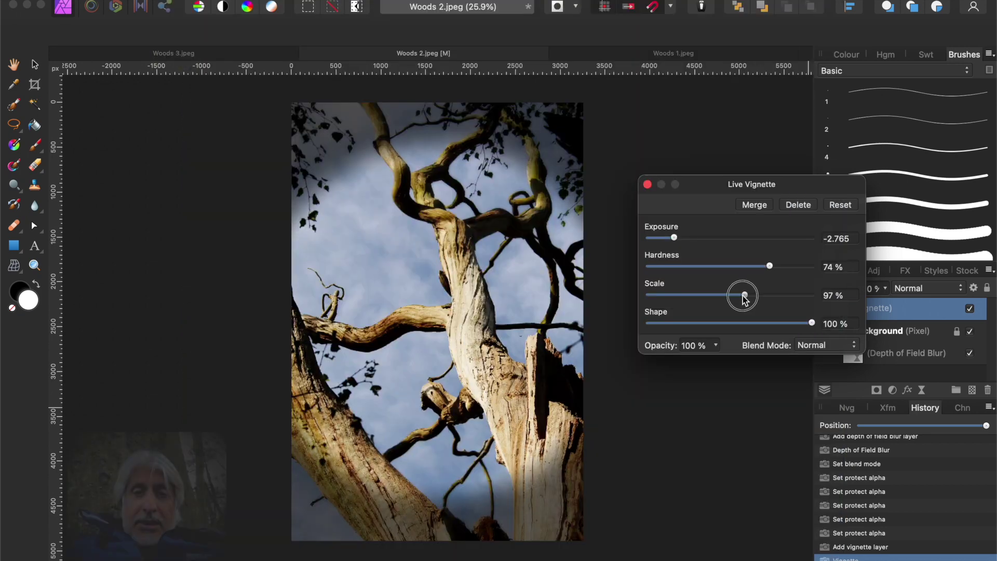
{"action": "left_click_drag", "start_coordinate": [741, 293], "coordinate": [754, 300]}
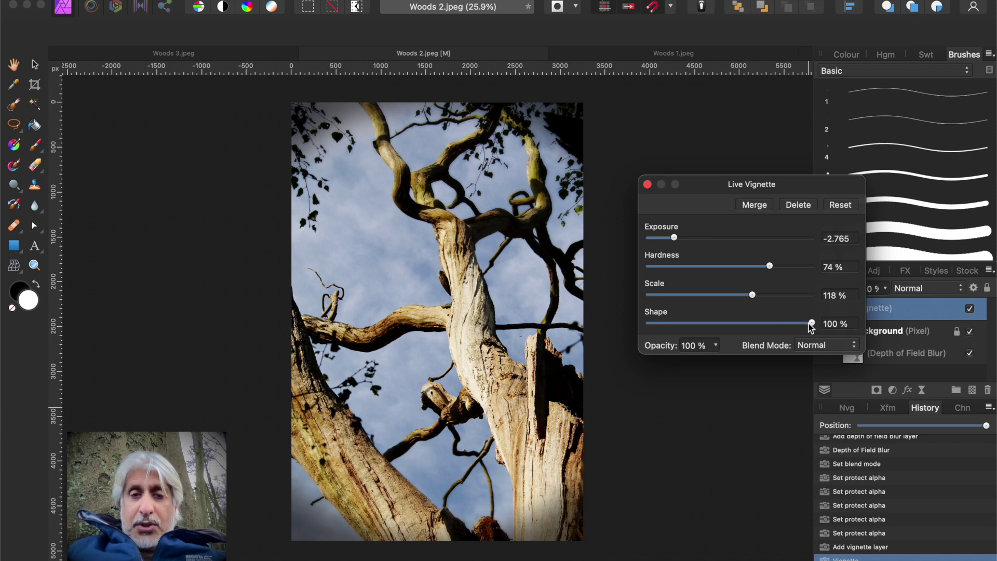
{"action": "left_click_drag", "start_coordinate": [812, 325], "coordinate": [799, 325]}
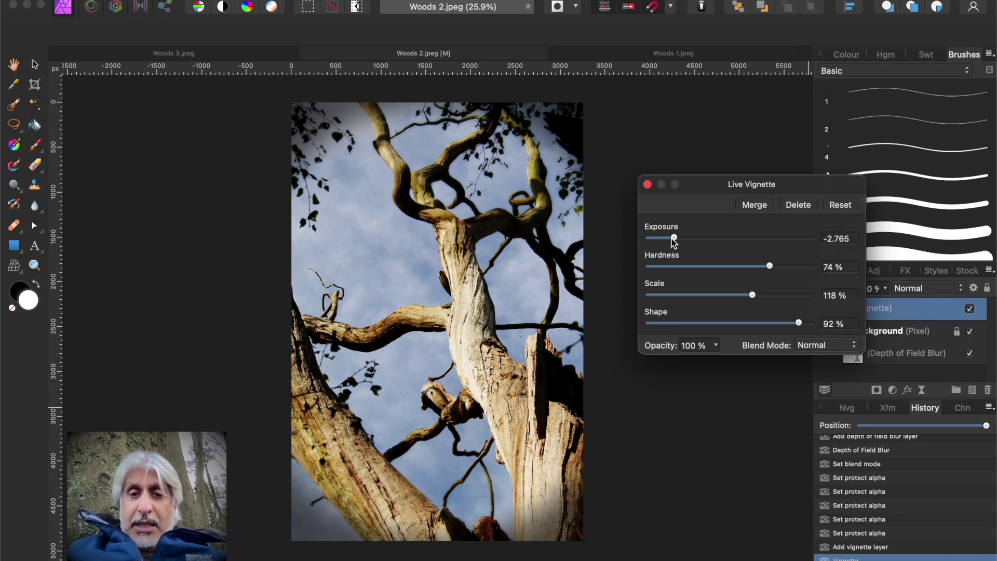
{"action": "left_click_drag", "start_coordinate": [674, 242], "coordinate": [669, 242]}
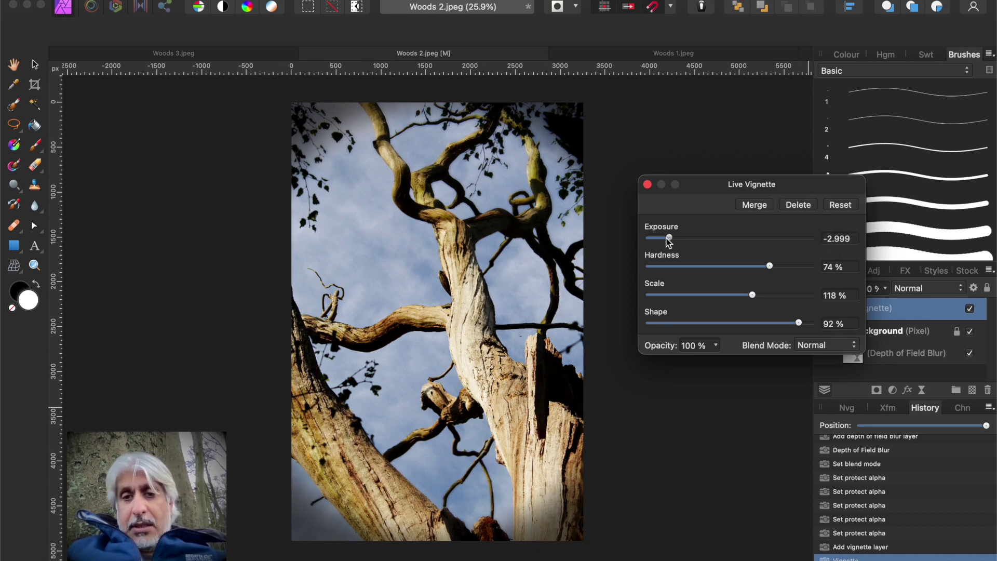
{"action": "left_click", "coordinate": [648, 185]}
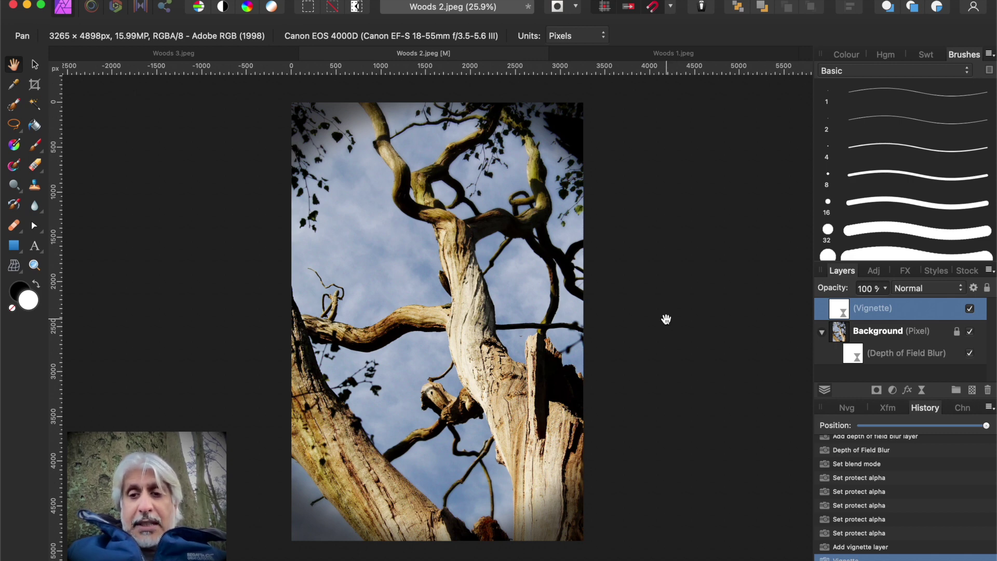
{"action": "left_click", "coordinate": [922, 389]}
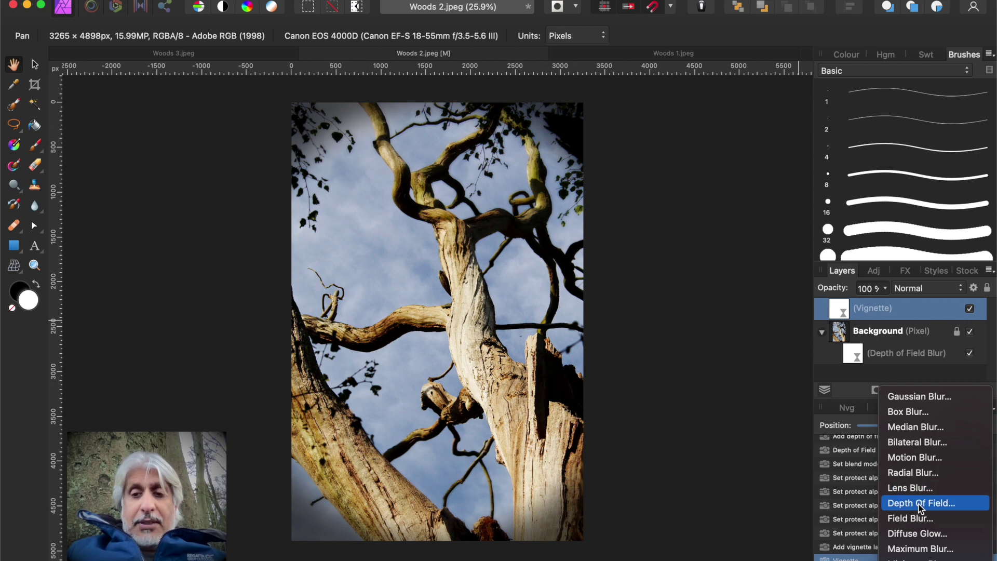
{"action": "left_click", "coordinate": [746, 368]}
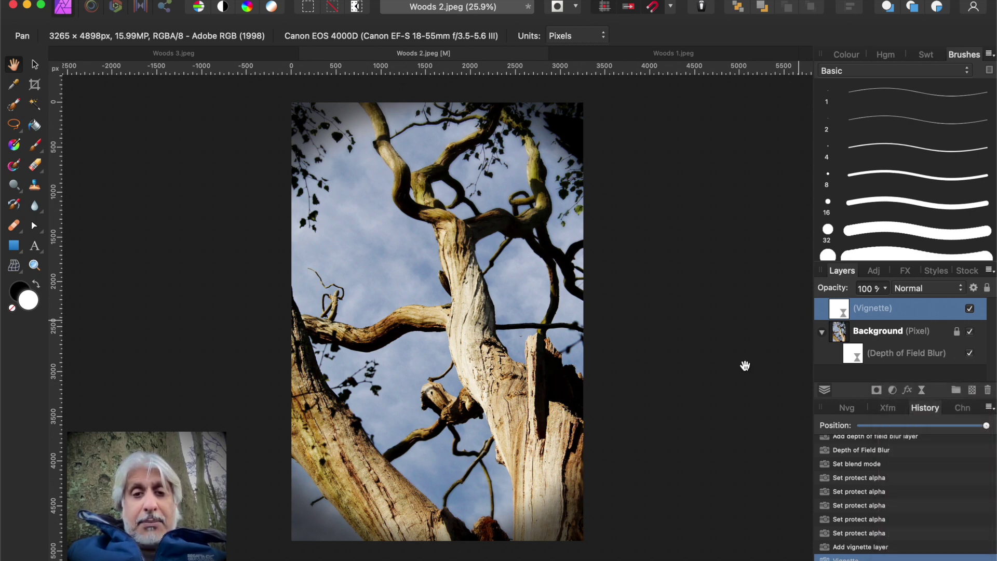